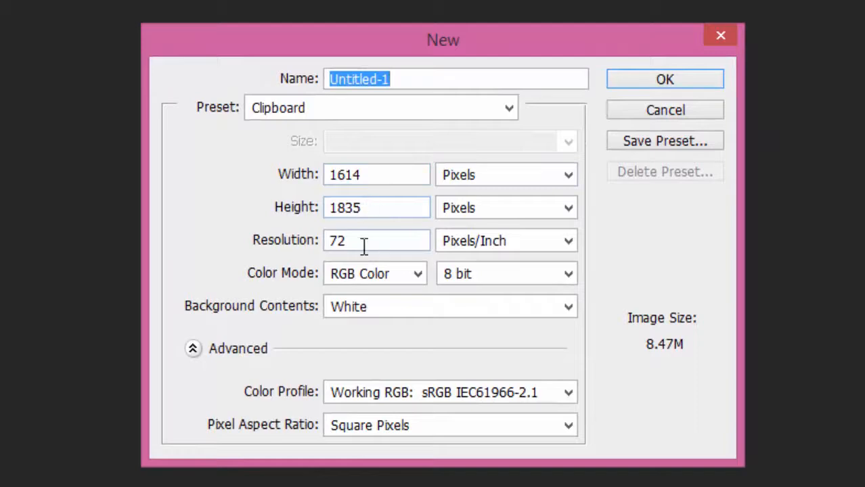
Create a new document with its dimensions in inches and a resolution of 300 pixels/inch
click(458, 176)
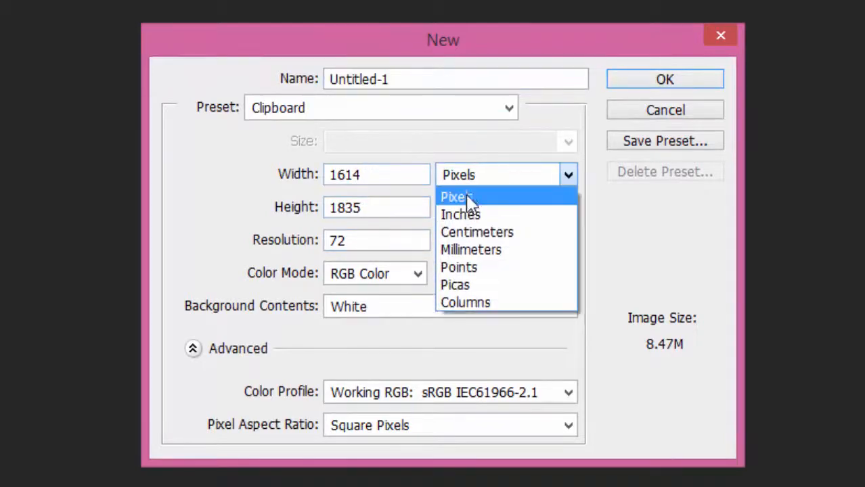
click(463, 212)
click(315, 244)
text(300)
key(Return)
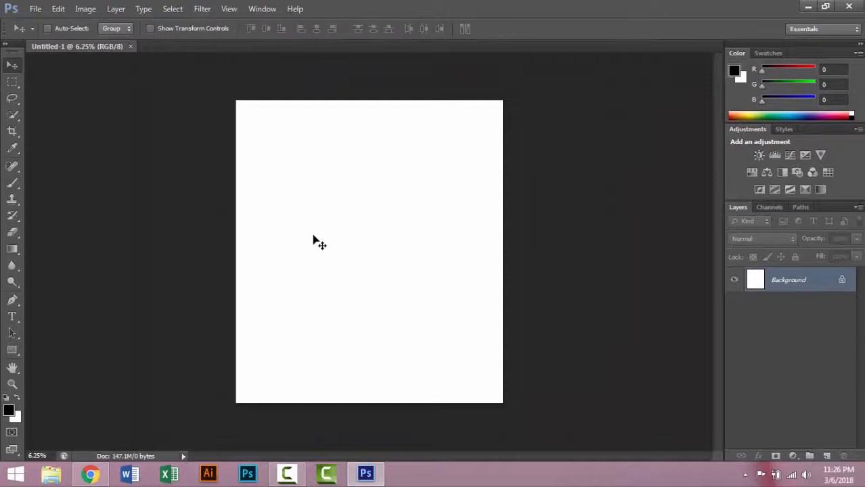
Paste the copied kettle image onto the blank canvas and enlarge it to nearly the canvas height
key(ctrl+v)
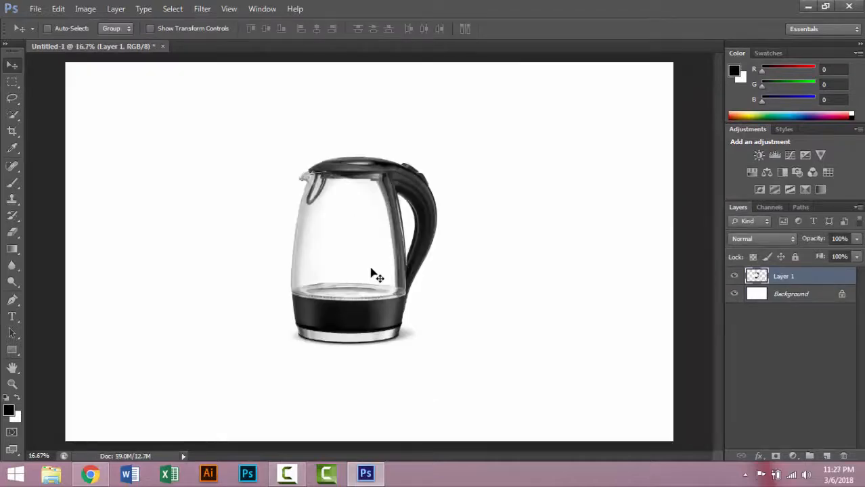
key(ctrl+t)
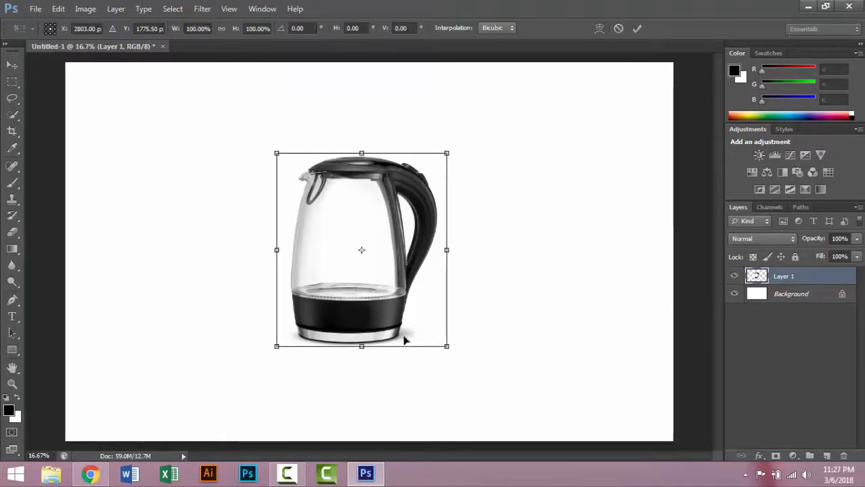
drag(447, 346, 501, 412)
key(Return)
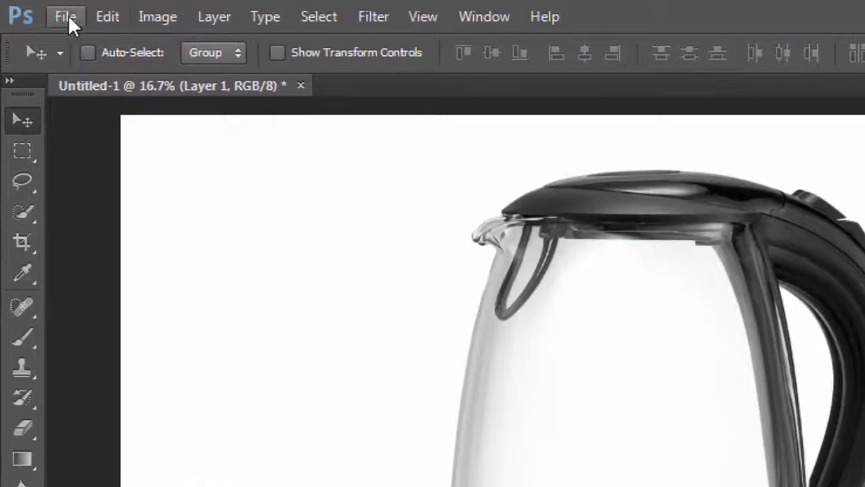
Place water-splash-png-by-starlaa1-on-deviantart-5.png into the document and enlarge it to extend past both sides of the kettle's glass
click(68, 15)
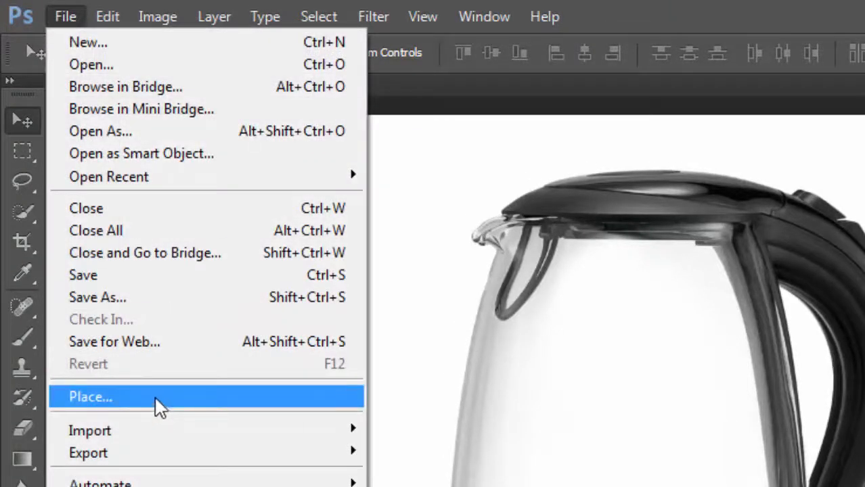
click(193, 404)
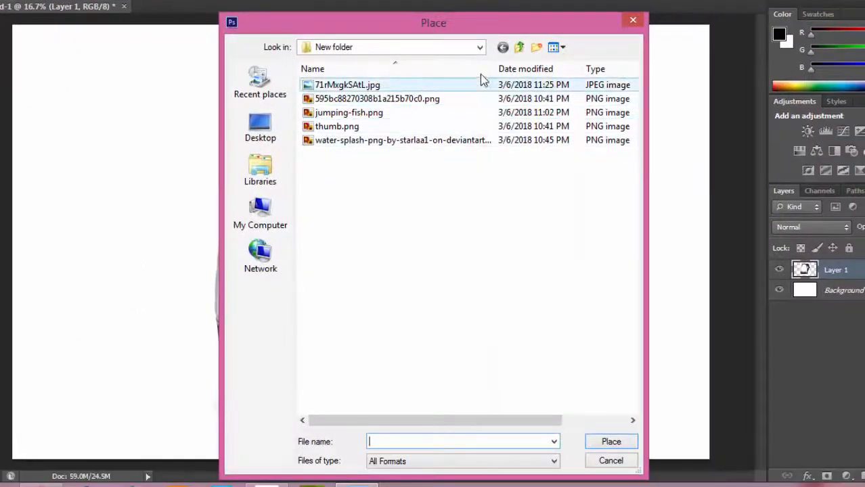
click(568, 50)
click(543, 86)
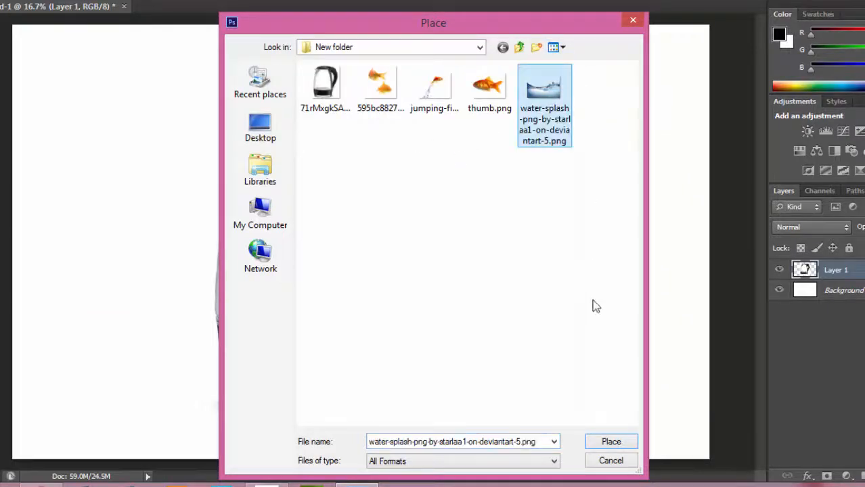
click(602, 447)
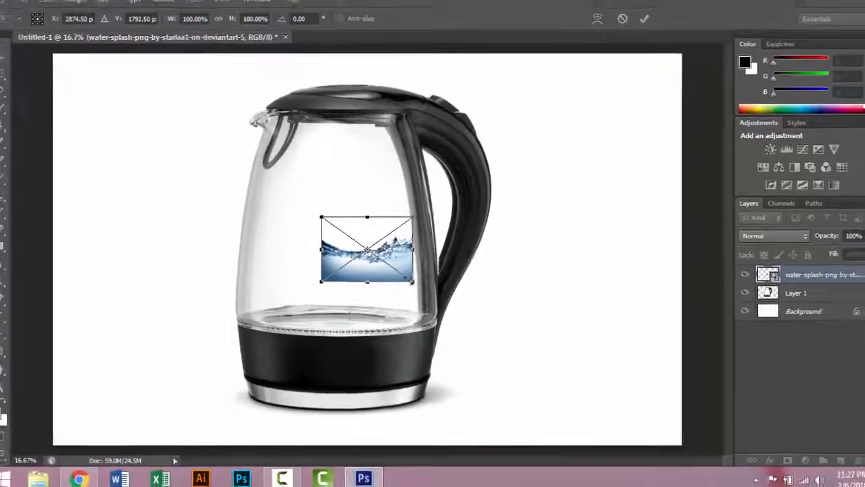
drag(414, 284, 480, 331)
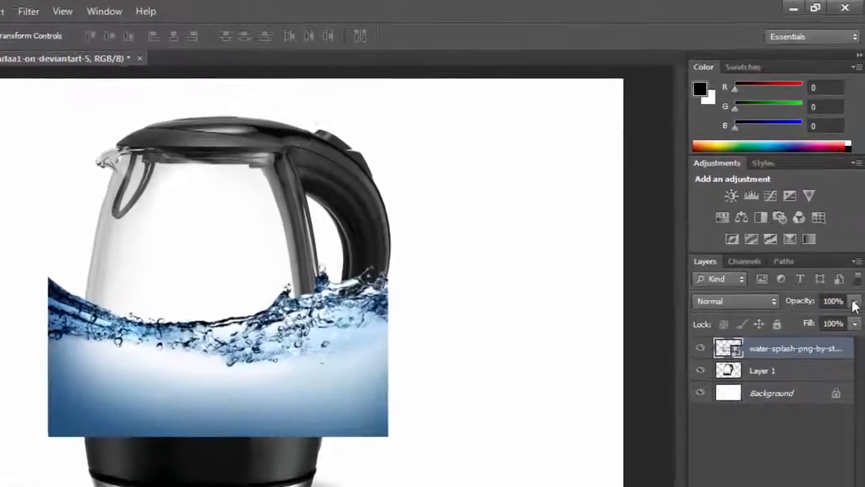
Set the water splash layer's opacity to 70% and shift the splash slightly left over the kettle
click(857, 239)
drag(830, 336, 825, 334)
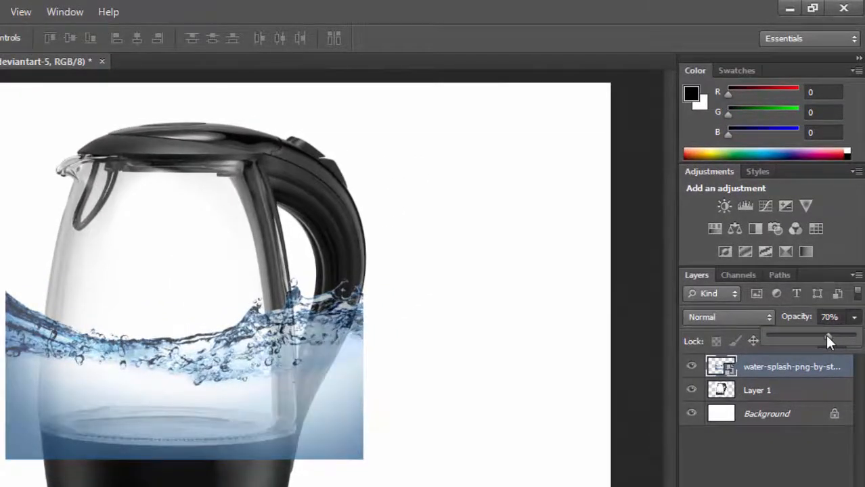
right_click(302, 406)
click(302, 404)
drag(199, 393, 193, 389)
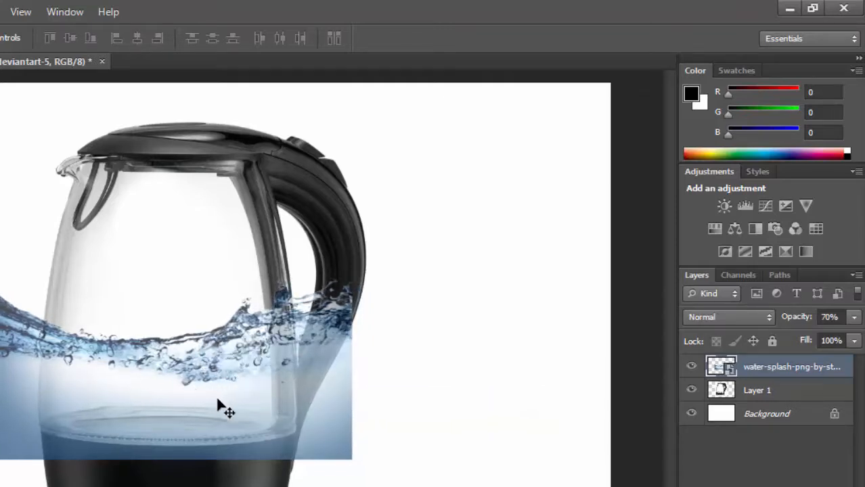
Select the water splash layer and rotate it slightly counterclockwise so the water tilts upward toward the kettle's handle
right_click(212, 369)
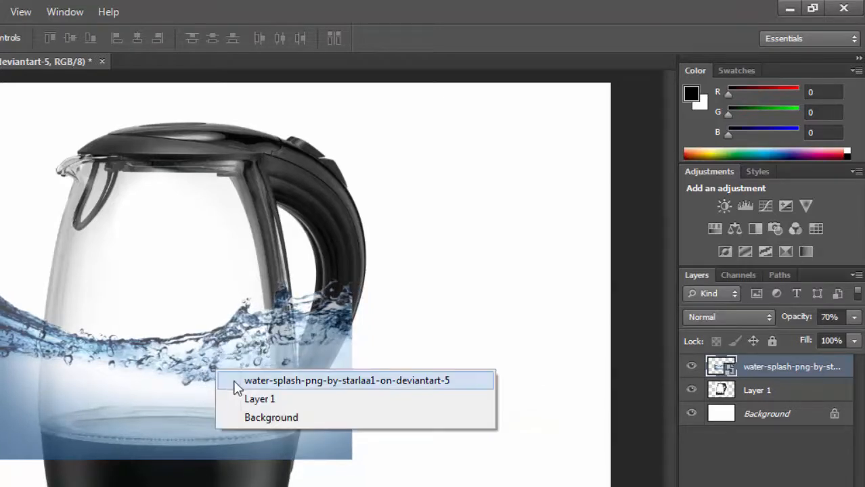
click(235, 379)
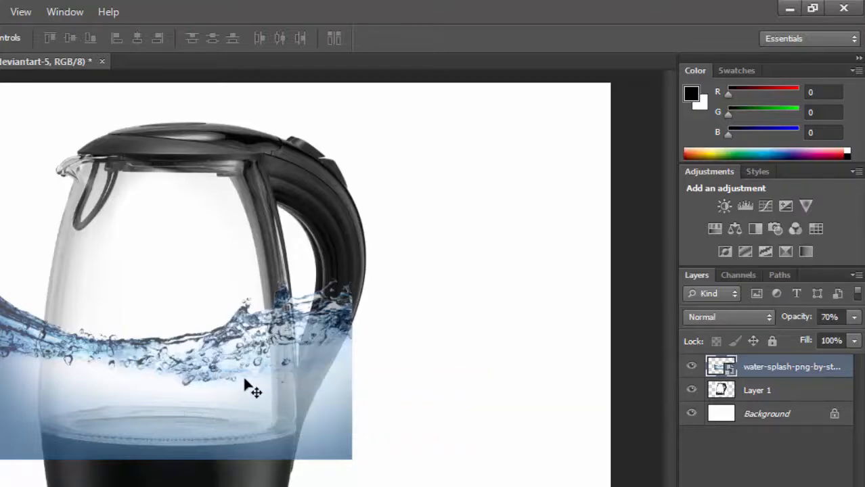
key(ctrl+t)
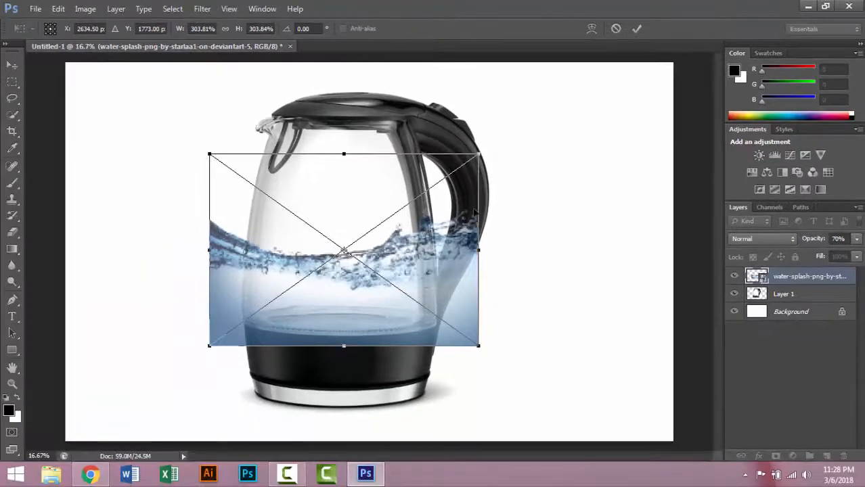
drag(475, 162, 481, 349)
key(Return)
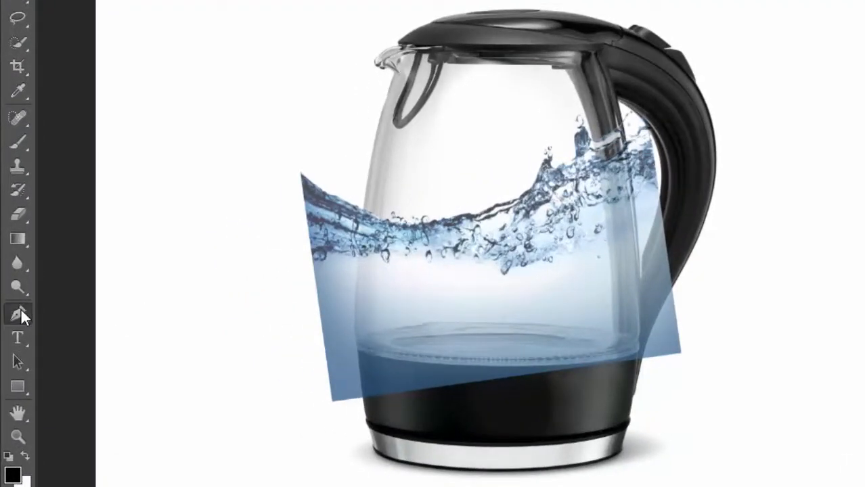
Hide the water splash layer and trace a Pen path down the glass's left edge, along its base and up the inner handle-side edge
click(20, 311)
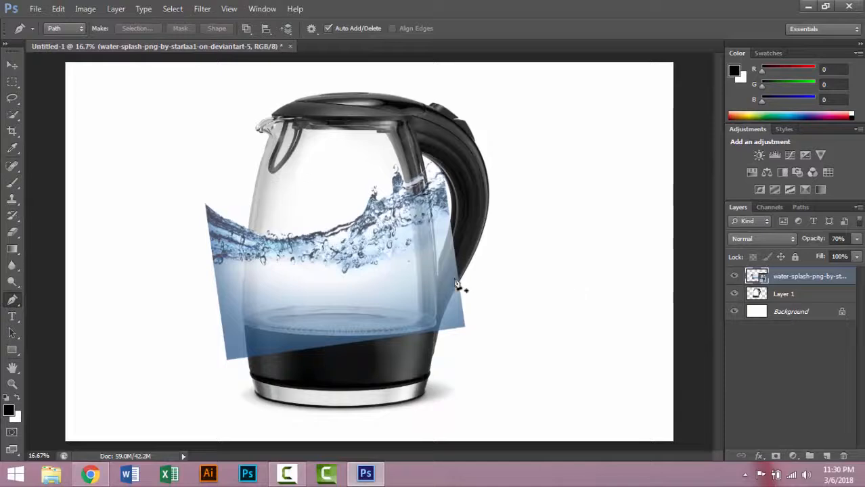
ctrl+click(375, 279)
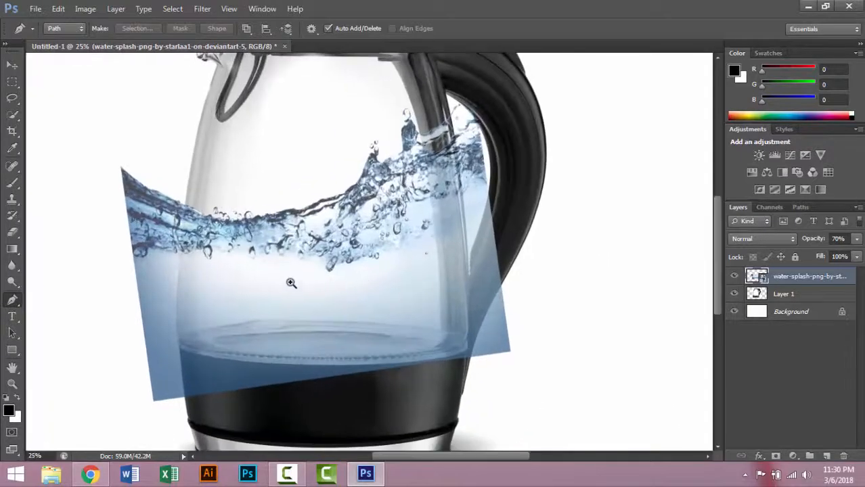
ctrl+click(264, 288)
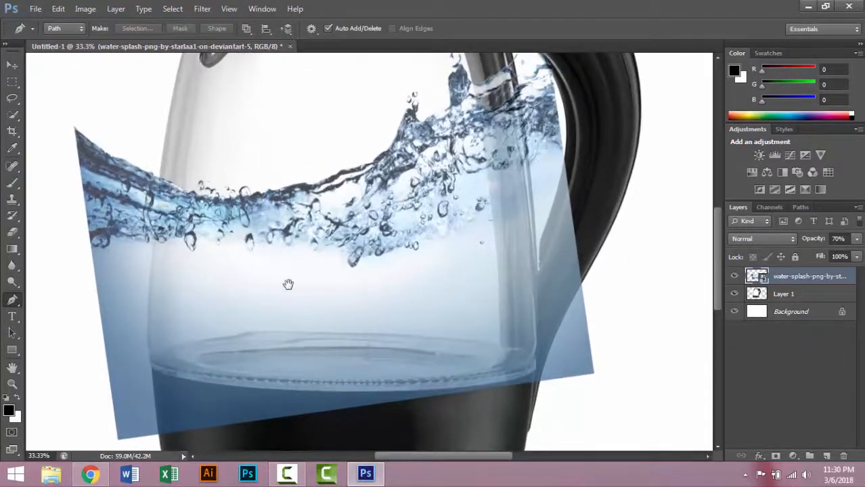
click(735, 276)
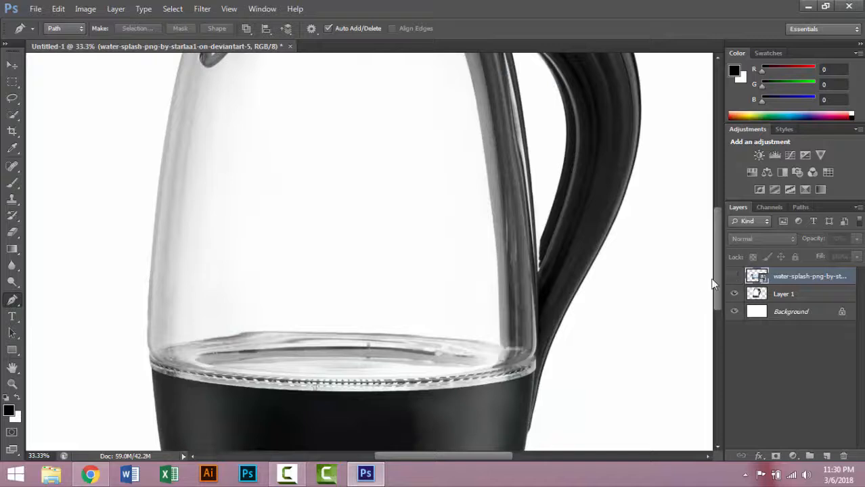
click(166, 125)
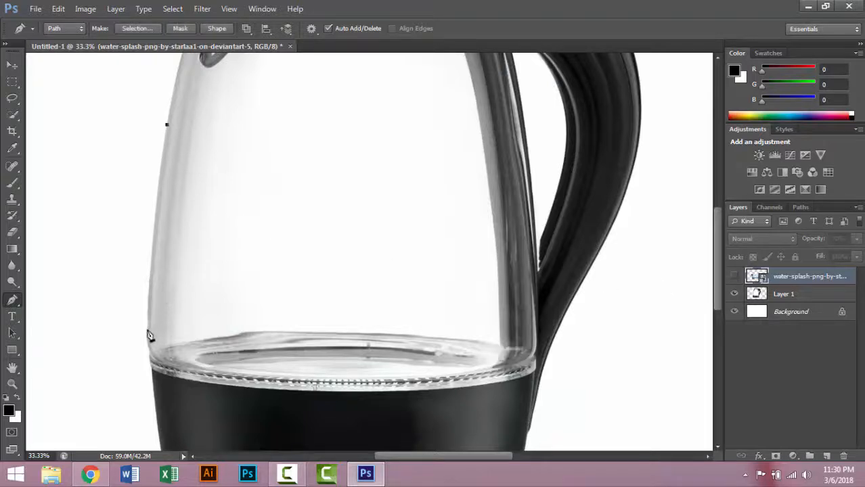
drag(148, 290, 145, 362)
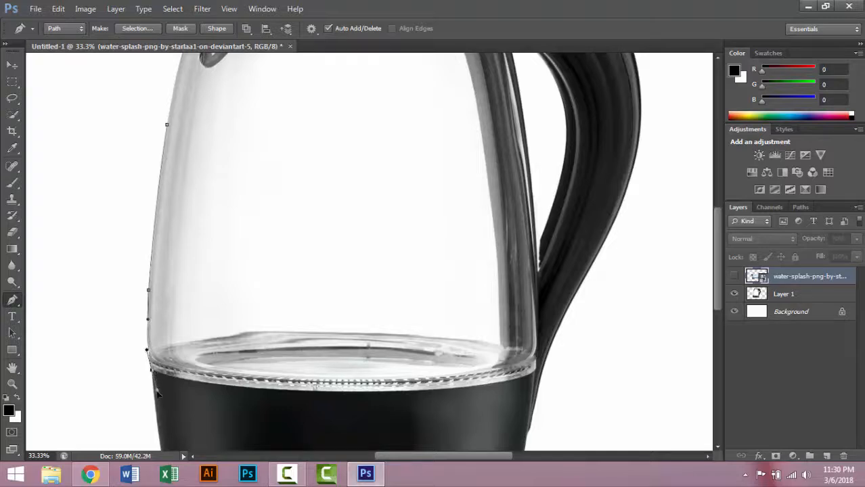
drag(358, 391, 553, 402)
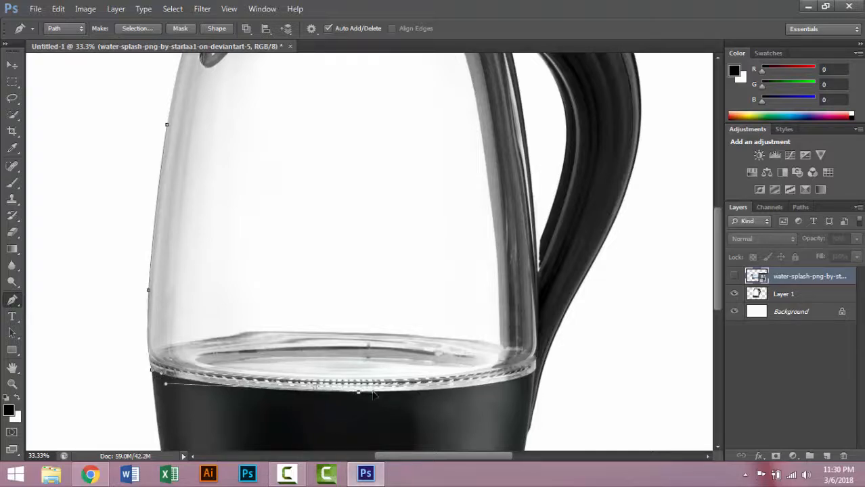
scroll(536, 373, up, 2)
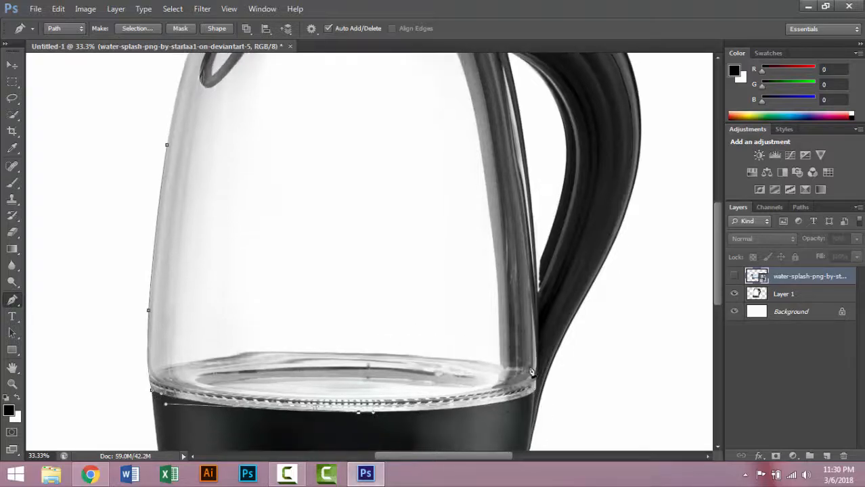
click(502, 401)
drag(491, 226, 481, 158)
click(470, 96)
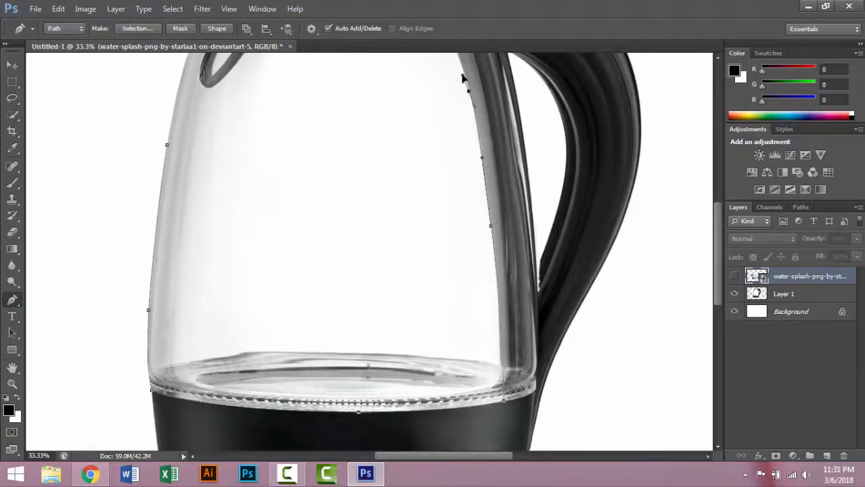
Continue the Pen path in a wide loop around the outside of the kettle and close it at its starting point
key(ctrl+minus)
key(ctrl+minus)
click(523, 160)
drag(590, 221, 599, 239)
drag(616, 321, 616, 339)
drag(606, 369, 599, 381)
drag(564, 404, 534, 411)
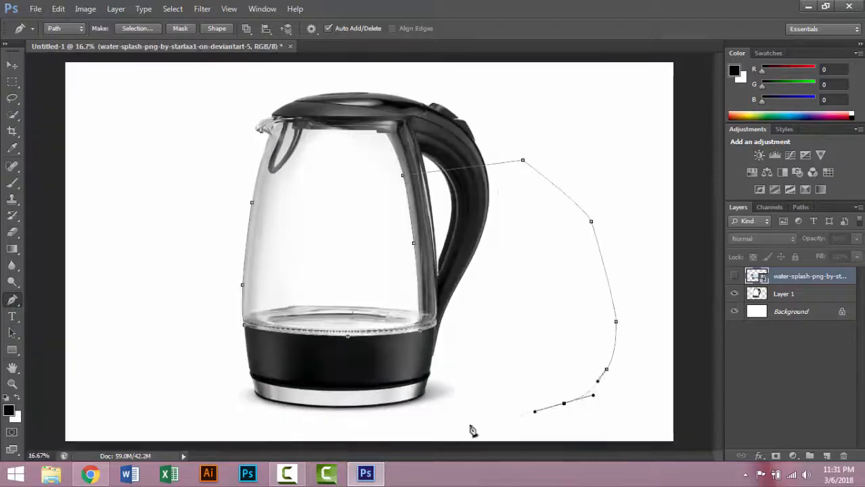
click(414, 440)
drag(226, 430, 218, 423)
click(254, 209)
Show the water splash layer again and arch the path segment crossing the handle so it clears the splash
click(734, 276)
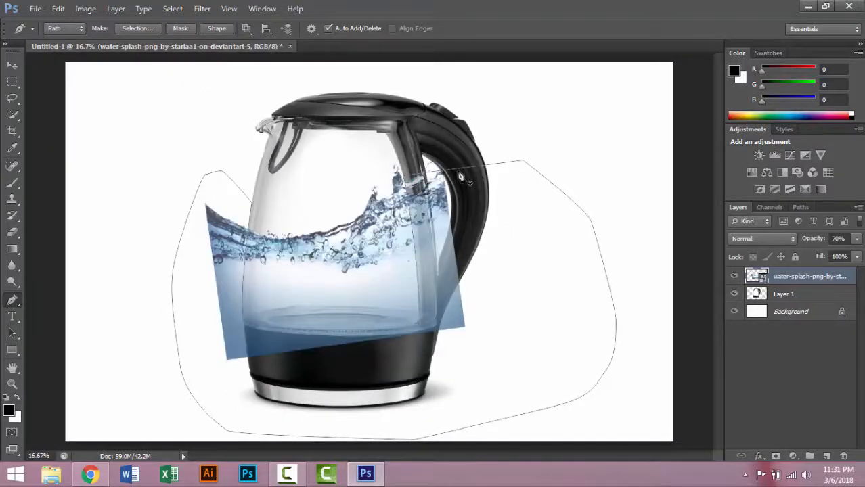
drag(471, 171, 472, 145)
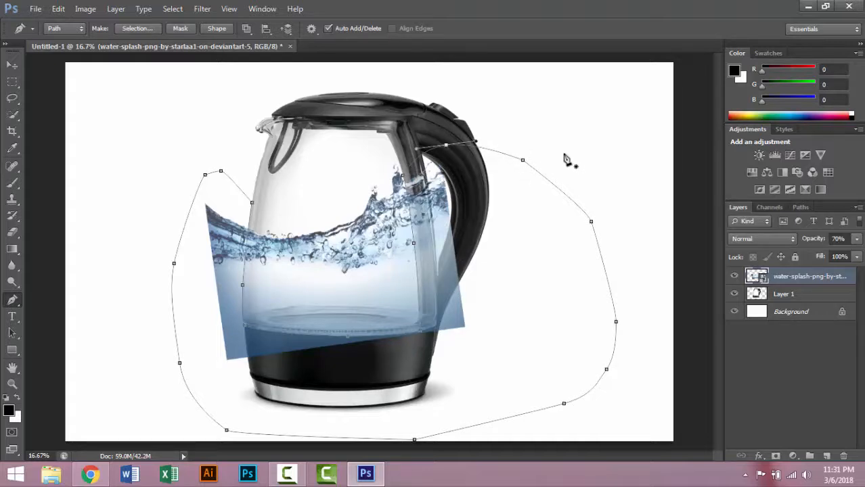
Convert the path into a selection and feather it by 2 pixels
key(ctrl+Return)
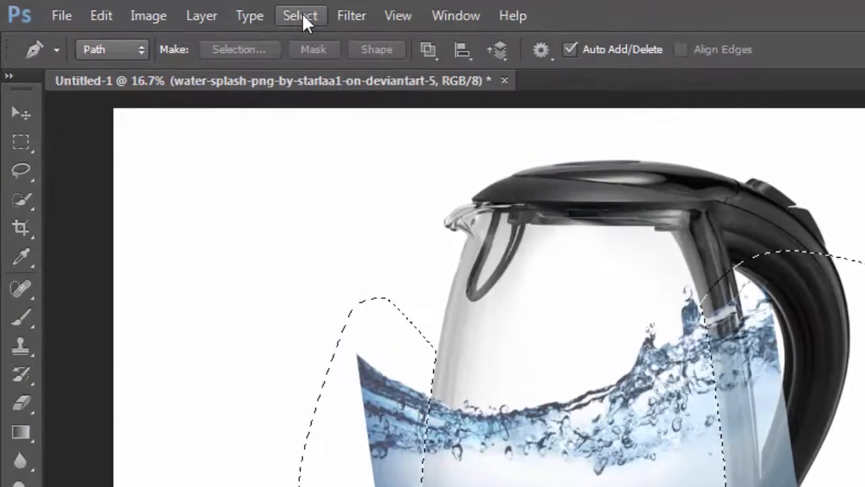
click(173, 10)
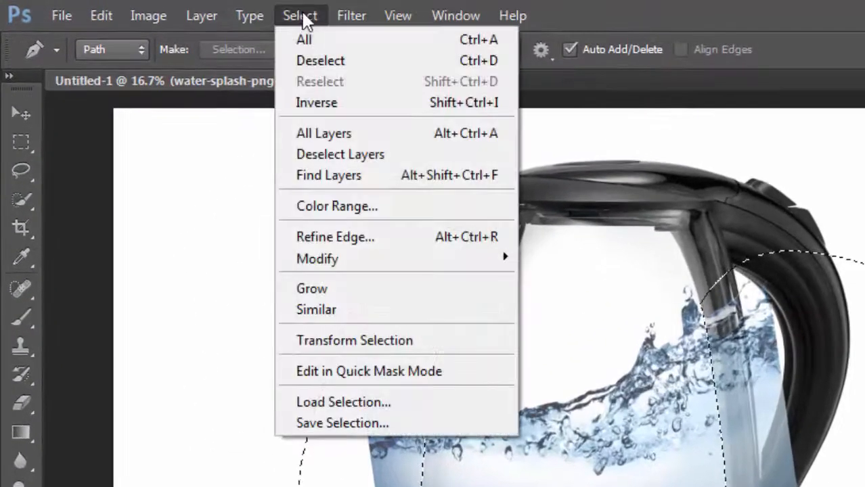
mouse_move(381, 258)
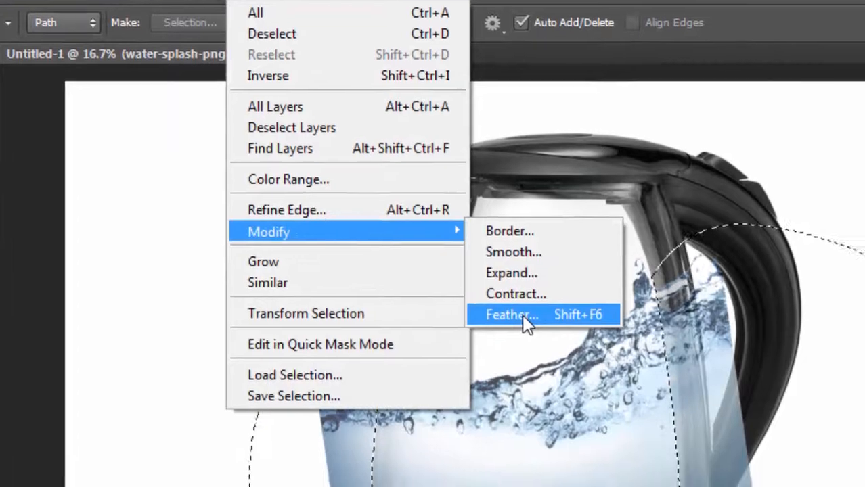
click(570, 341)
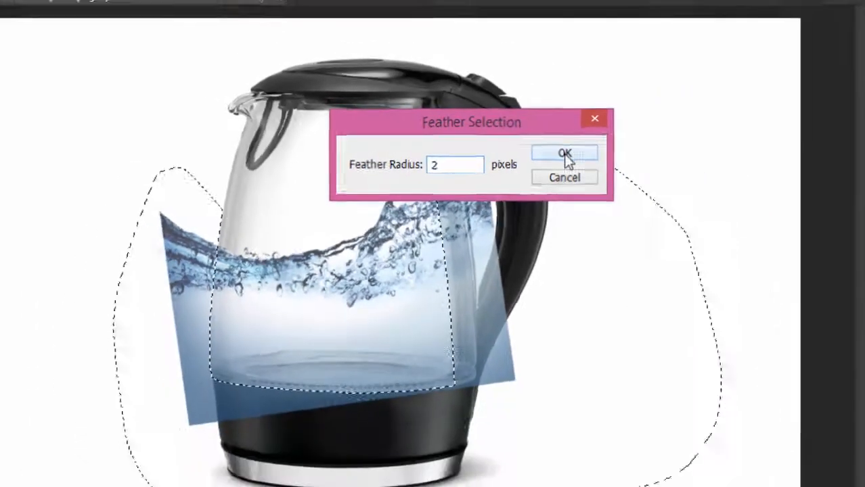
click(627, 148)
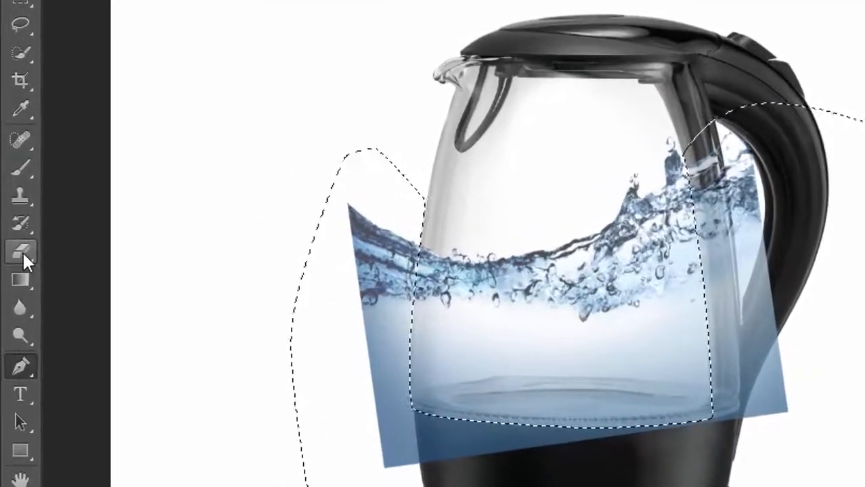
Erase the water outside the kettle's glass within the selection, using a soft 700 px Eraser brush
click(23, 252)
click(88, 1)
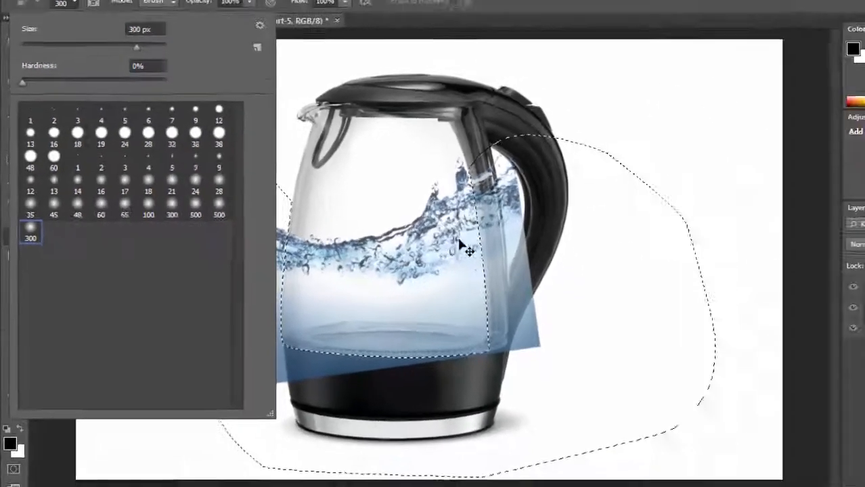
click(461, 245)
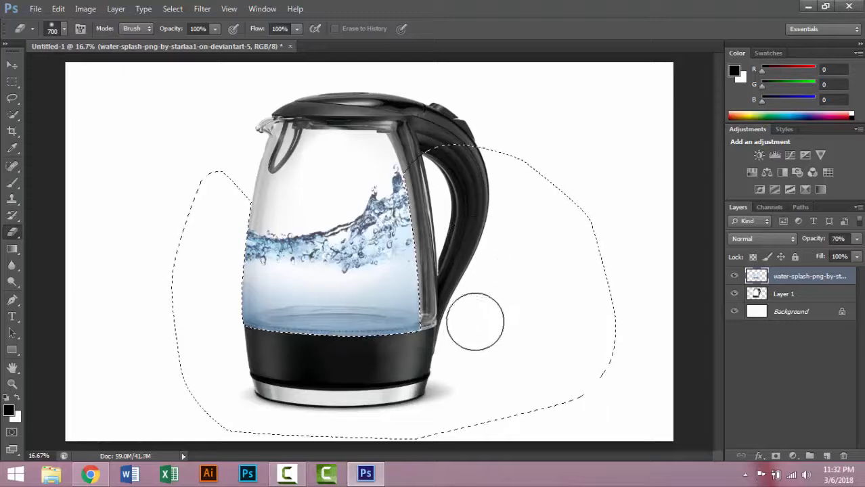
Clear the selection around the kettle and set the water splash layer's opacity to 100%
key(v)
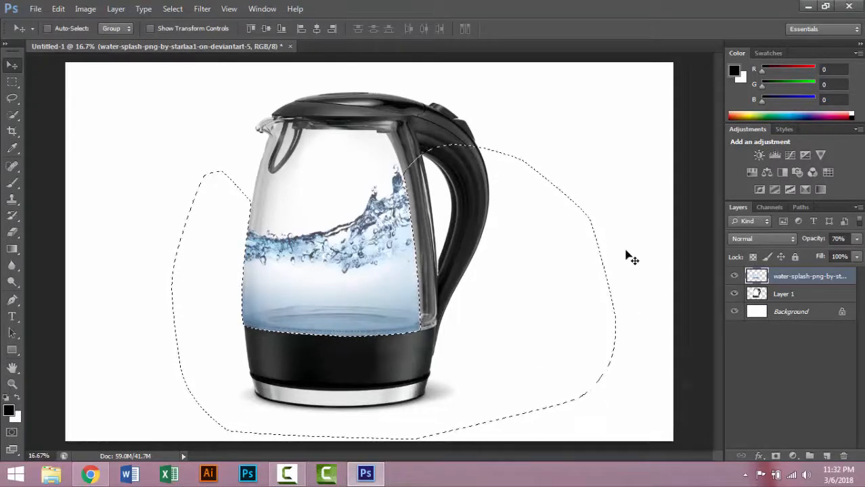
key(ctrl+d)
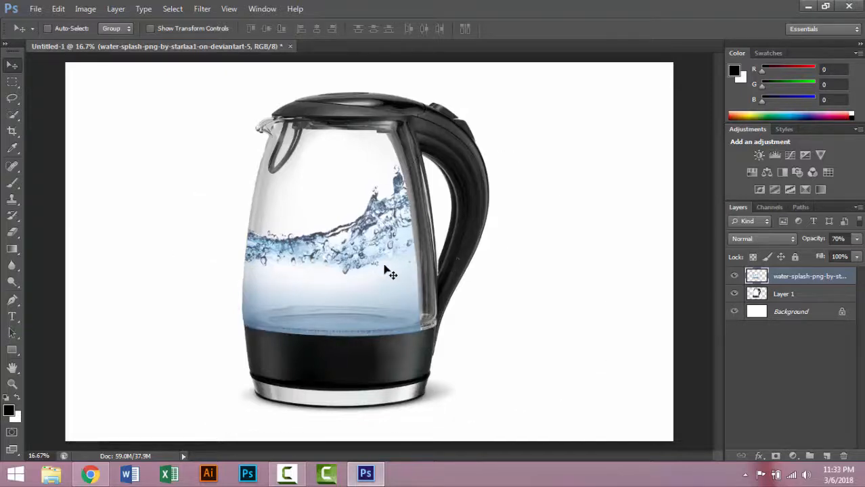
key(0)
Place 595bc88270308b1a215b70c0.png with the two goldfish and position both fish in the water inside the kettle
click(35, 8)
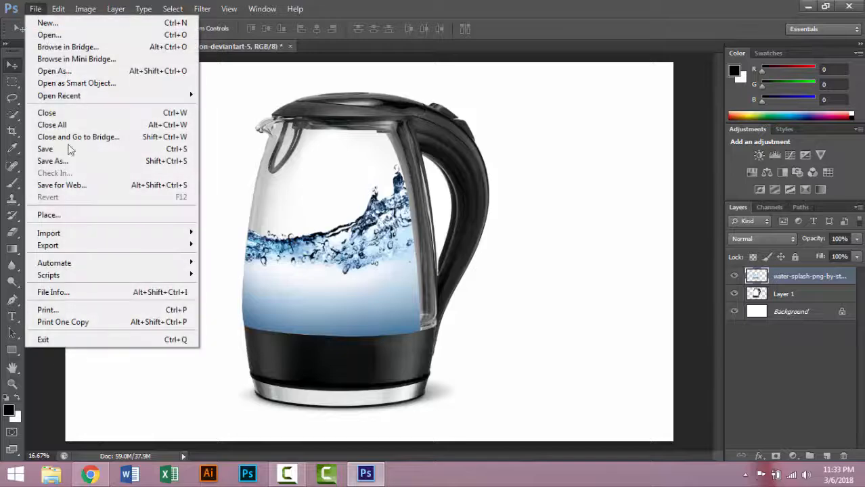
click(76, 215)
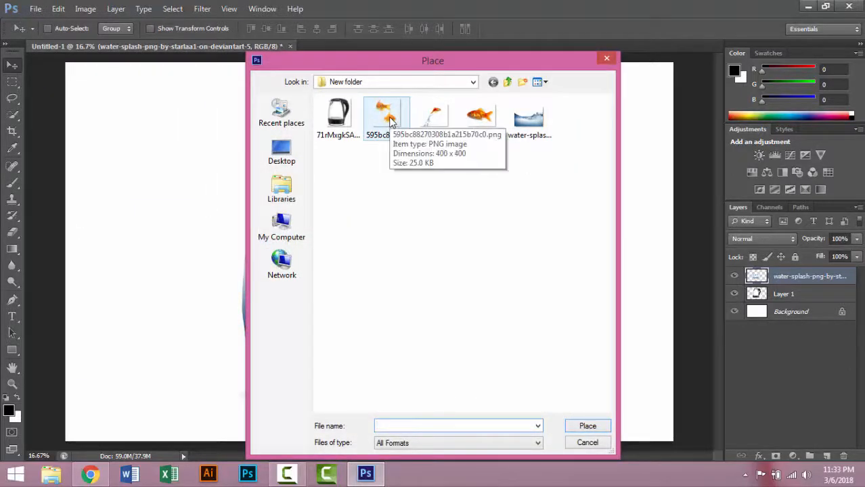
click(387, 121)
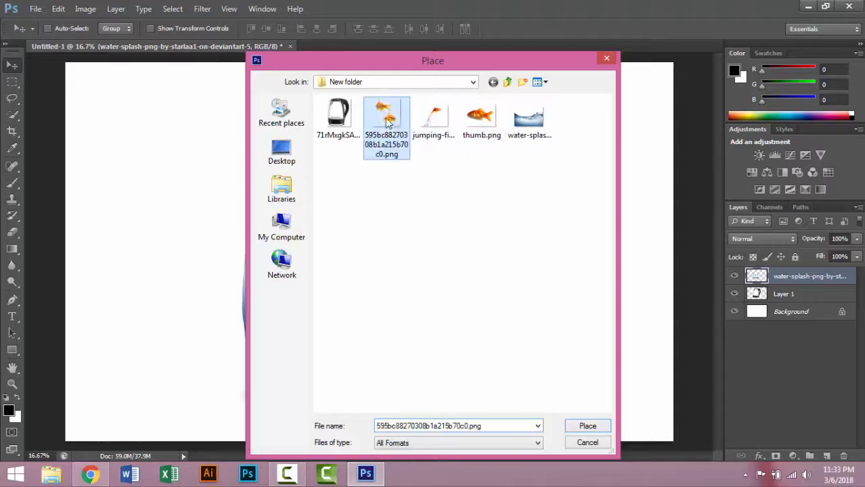
click(586, 428)
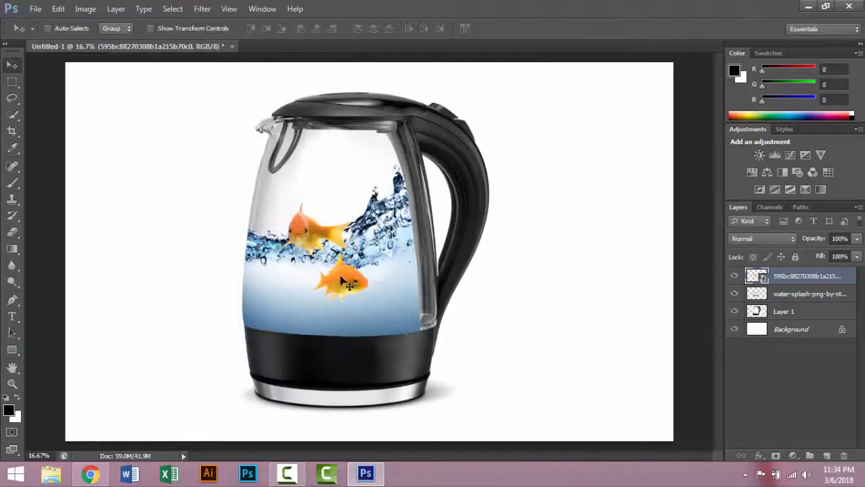
drag(340, 277, 319, 305)
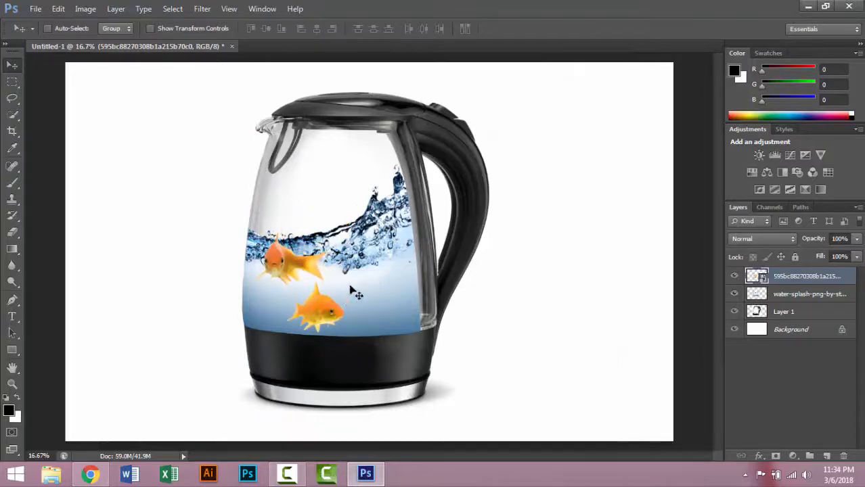
Place thumb.png, scale the goldfish down, tilt it head-up and position it in the water beside the other two fish
click(36, 9)
click(95, 215)
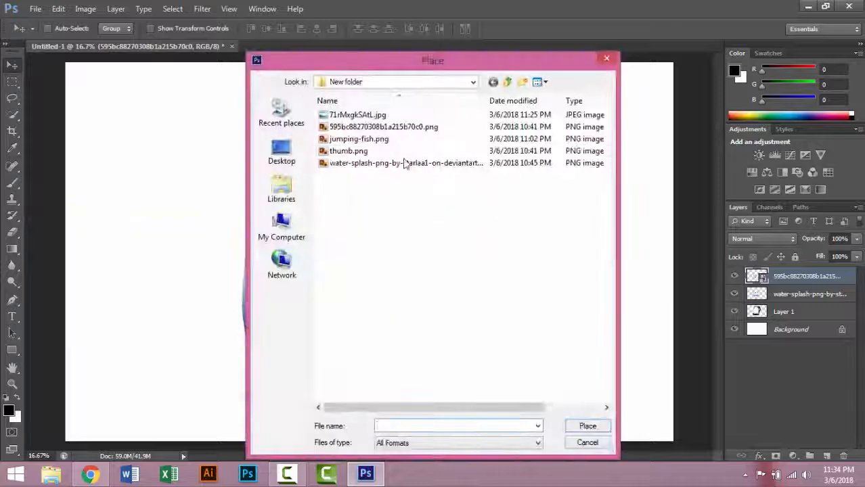
click(542, 82)
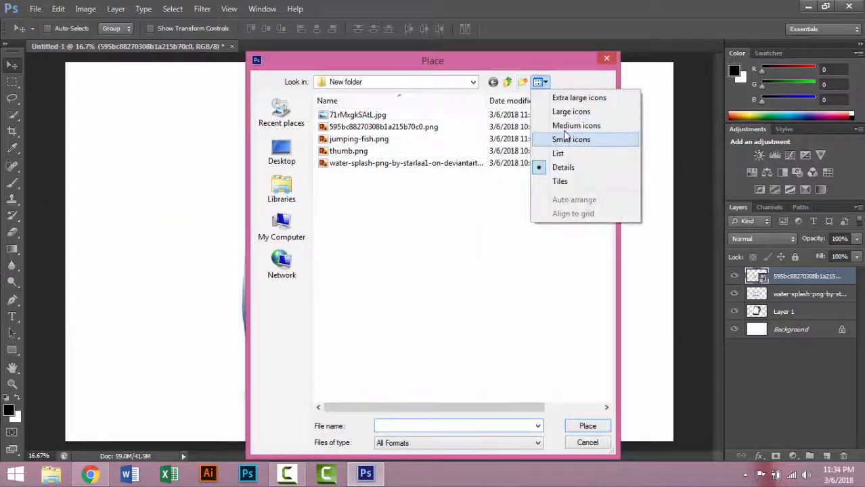
click(565, 126)
click(481, 118)
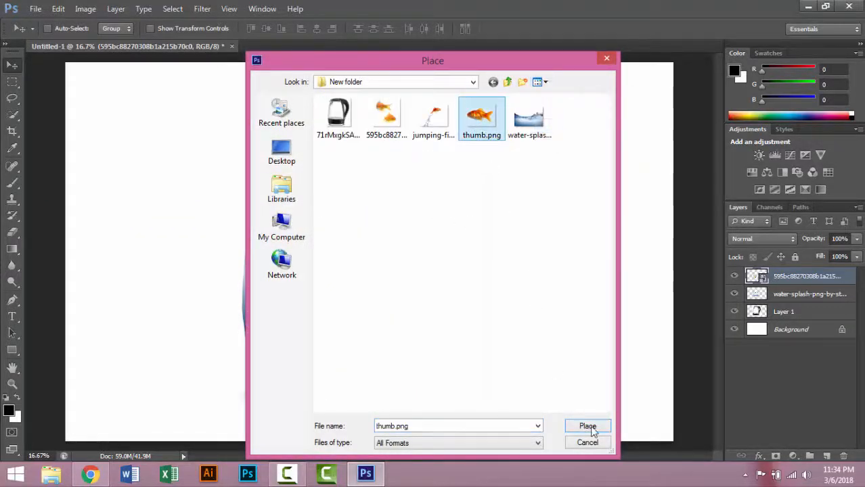
click(587, 427)
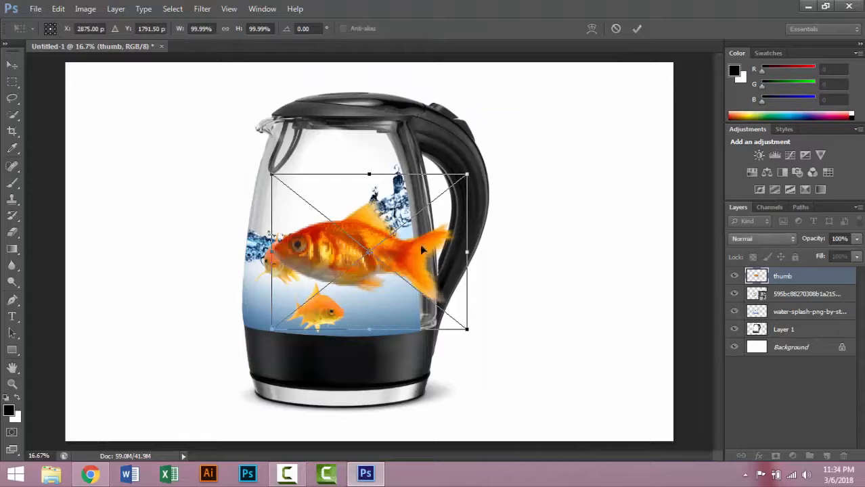
drag(420, 244, 394, 189)
key(Return)
Place jumping-fish.png directly above the two-goldfish layer and move it into the upper part of the kettle's glass
key(alt+bracketleft)
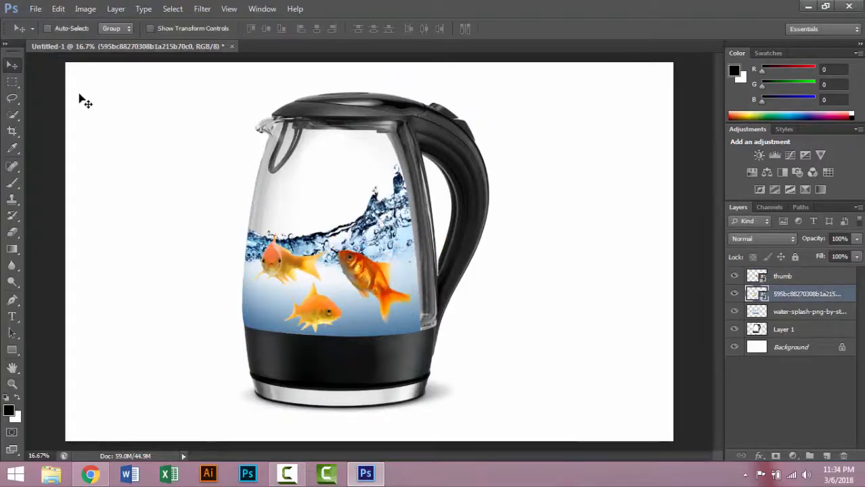
click(35, 9)
click(84, 214)
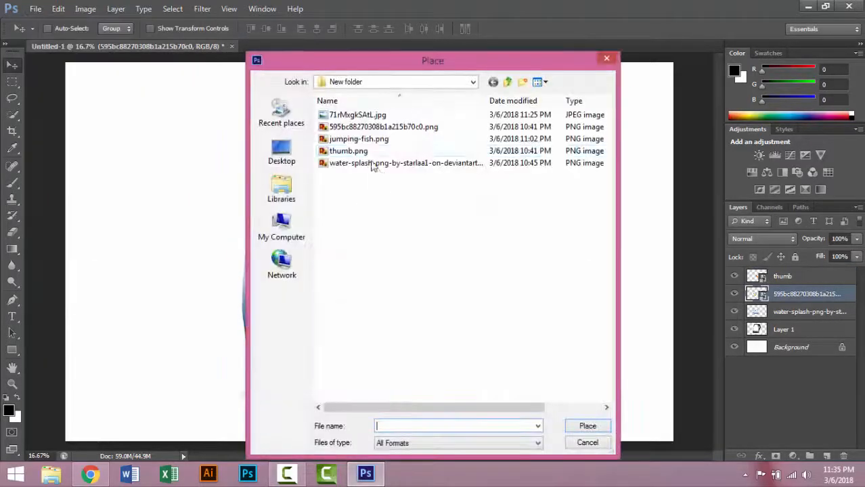
click(543, 82)
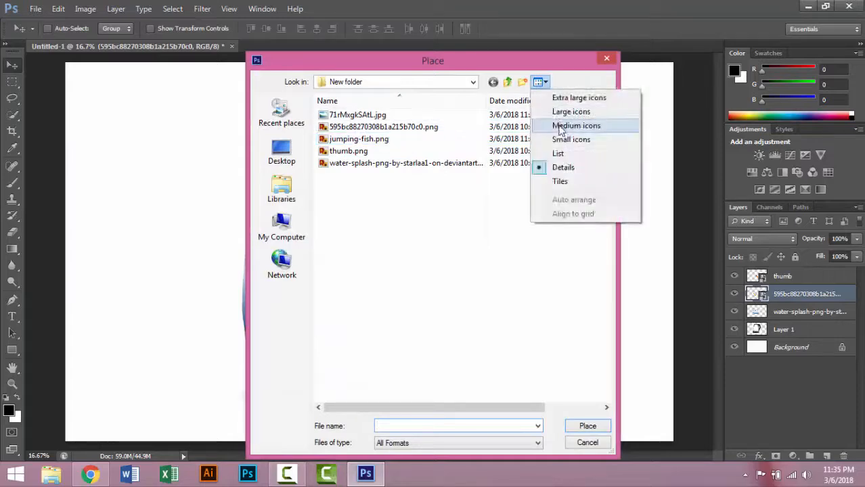
click(576, 126)
click(434, 120)
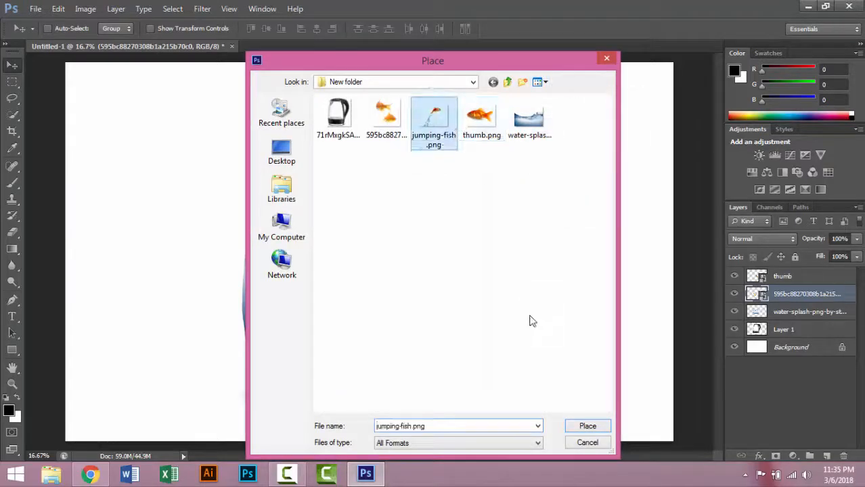
click(587, 427)
drag(376, 231, 328, 184)
Flip the jumping fish horizontally, commit the placement and move the fish down closer to the splash
right_click(327, 184)
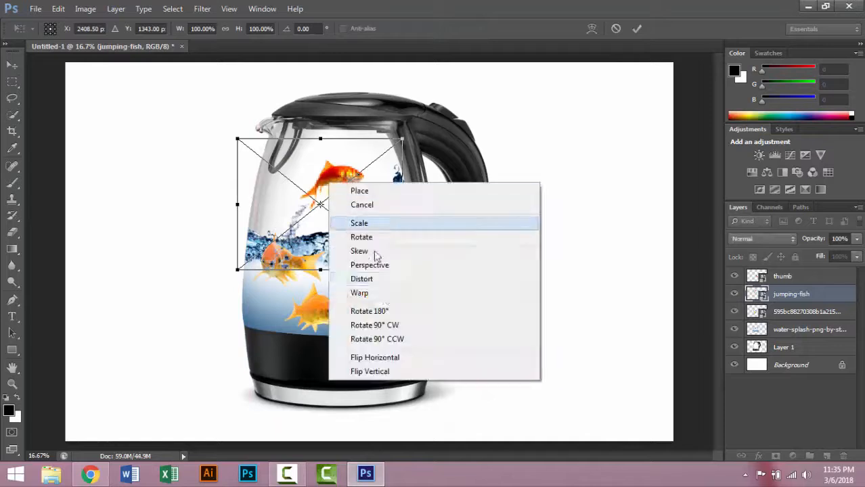
click(385, 358)
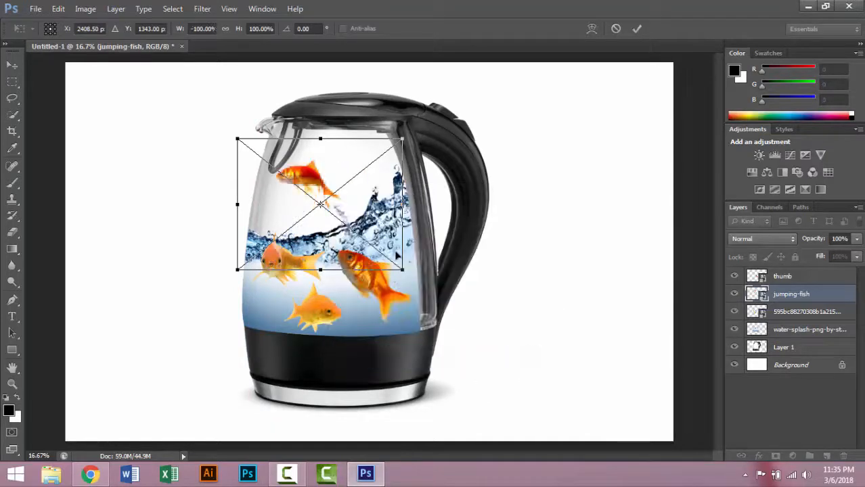
key(Return)
drag(319, 184, 323, 203)
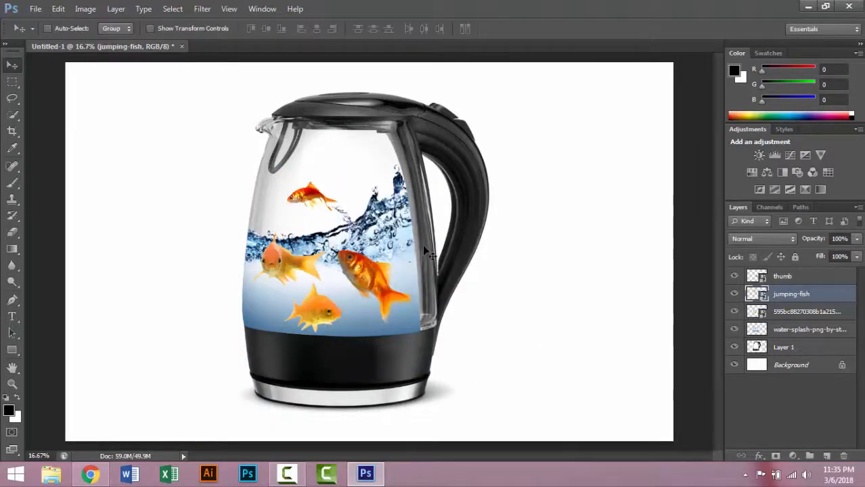
Toggle the water splash layer's visibility to compare the kettle with and without water, leaving the layer shown
click(736, 331)
click(735, 331)
click(735, 331)
click(735, 331)
click(735, 331)
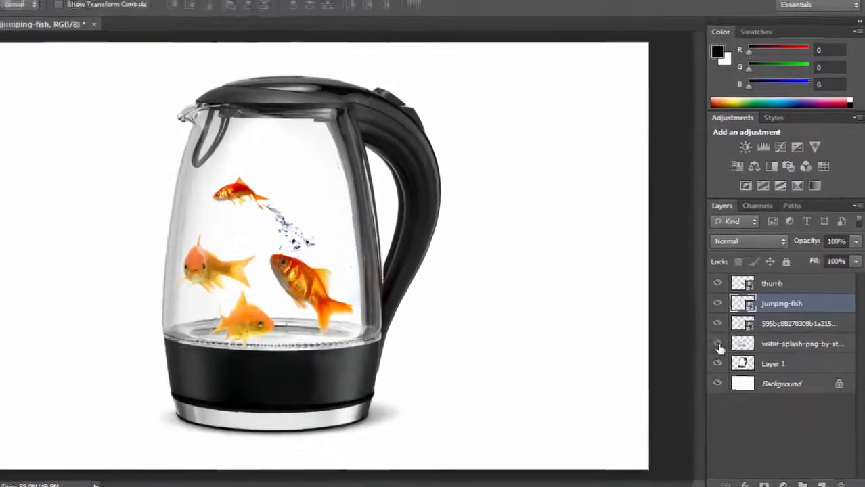
click(718, 345)
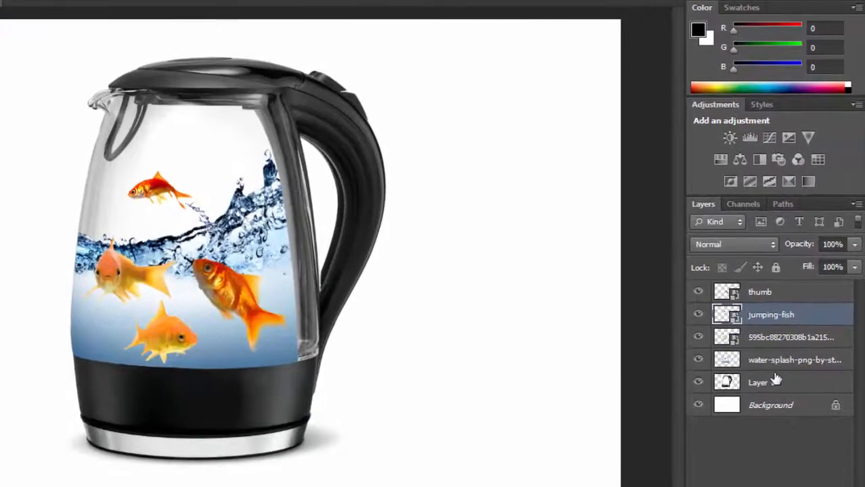
Move the water splash layer above all the fish layers and set its blending mode to Multiply at 100% opacity
click(764, 360)
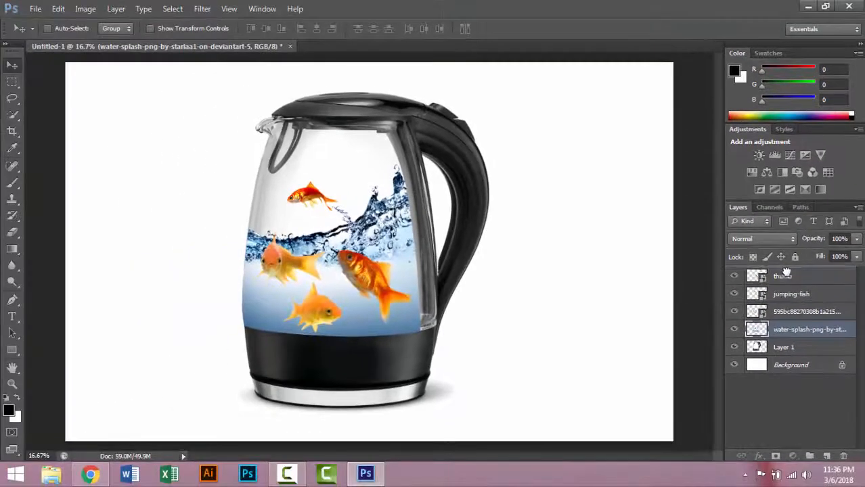
drag(786, 272, 785, 271)
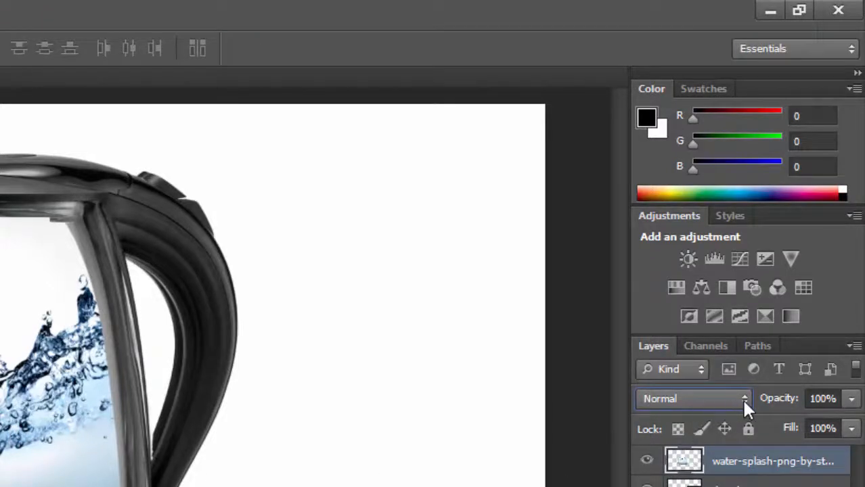
click(744, 398)
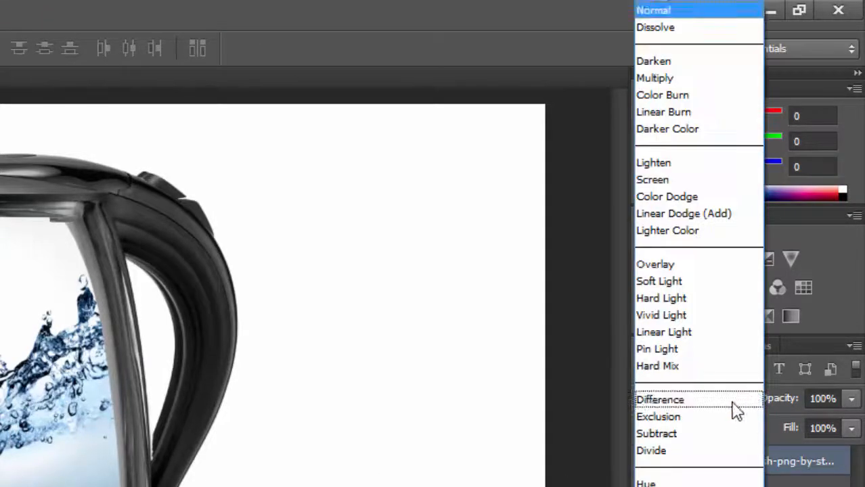
click(666, 80)
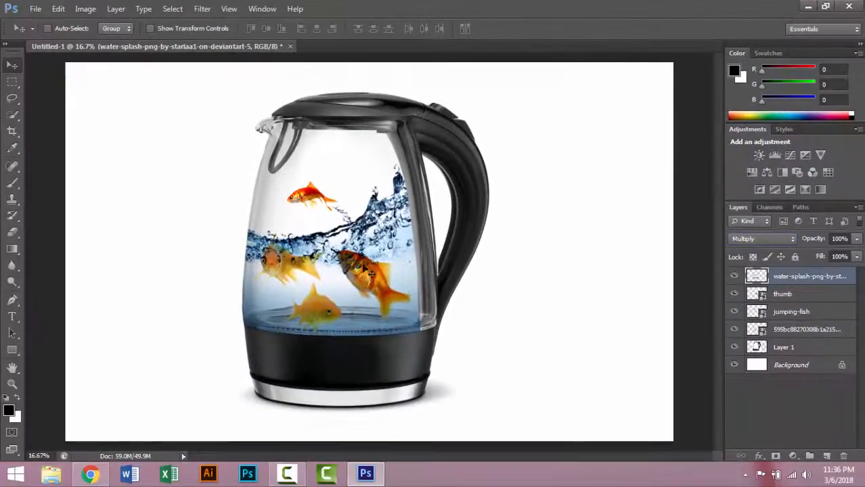
click(856, 238)
drag(857, 256, 852, 255)
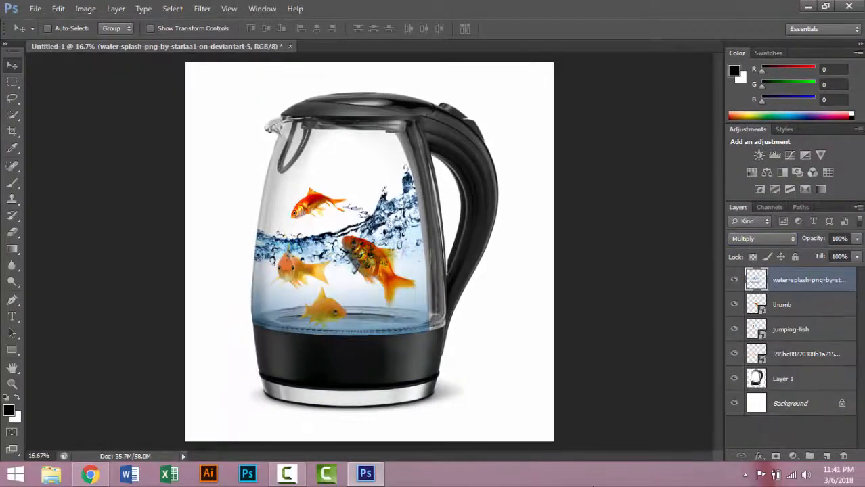